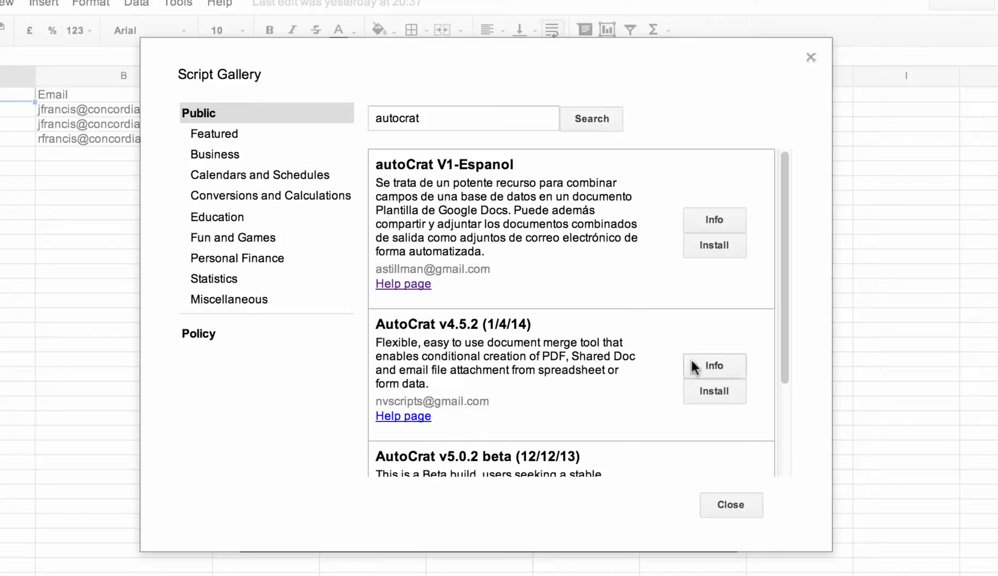
Step: Install AutoCrat v4.5.2 (1/4/14) from the script gallery and grant the permissions it requests
mouse_move(782, 357)
left_mouse_down()
mouse_move(779, 436)
mouse_move(776, 371)
left_mouse_up()
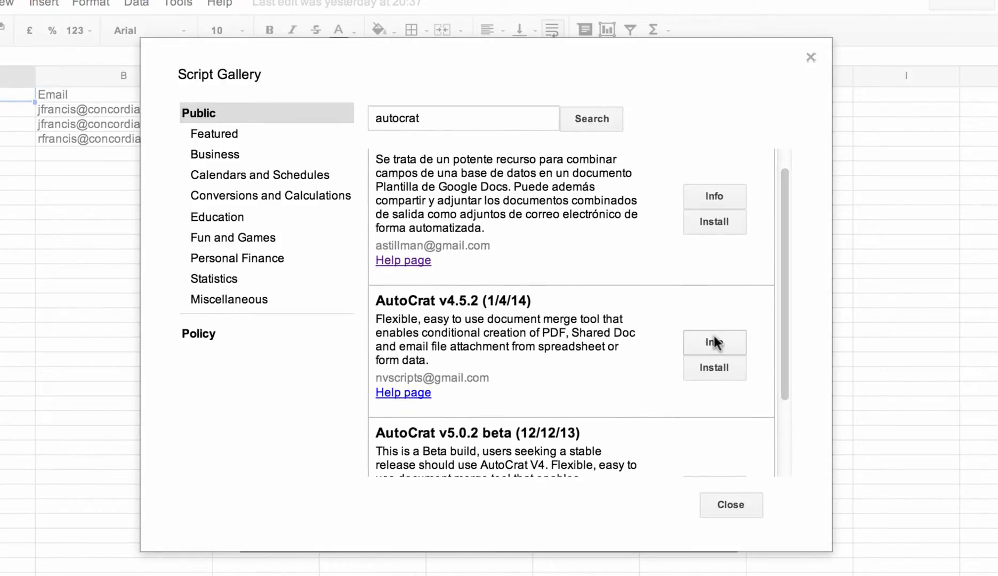
left_click(718, 368)
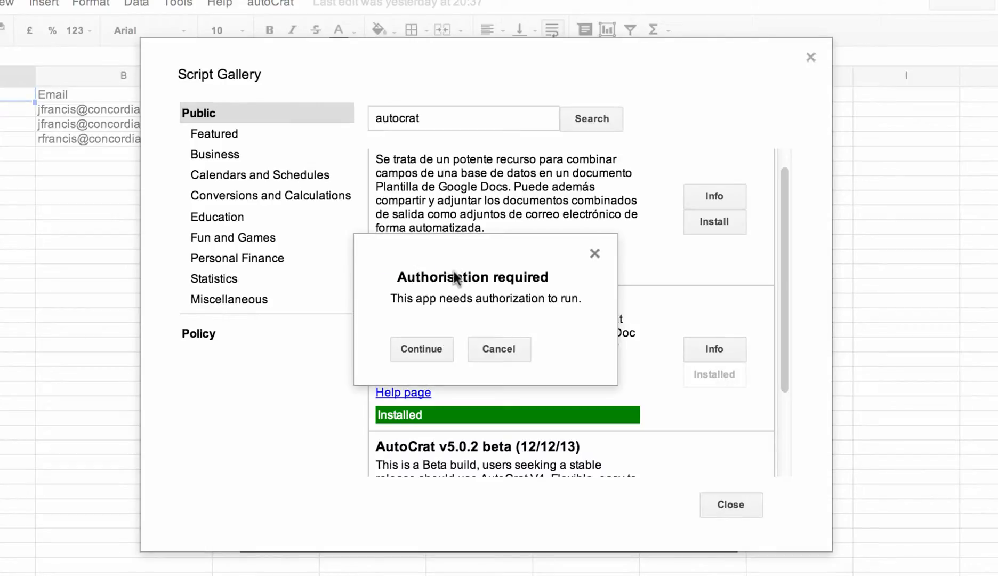
left_click(432, 348)
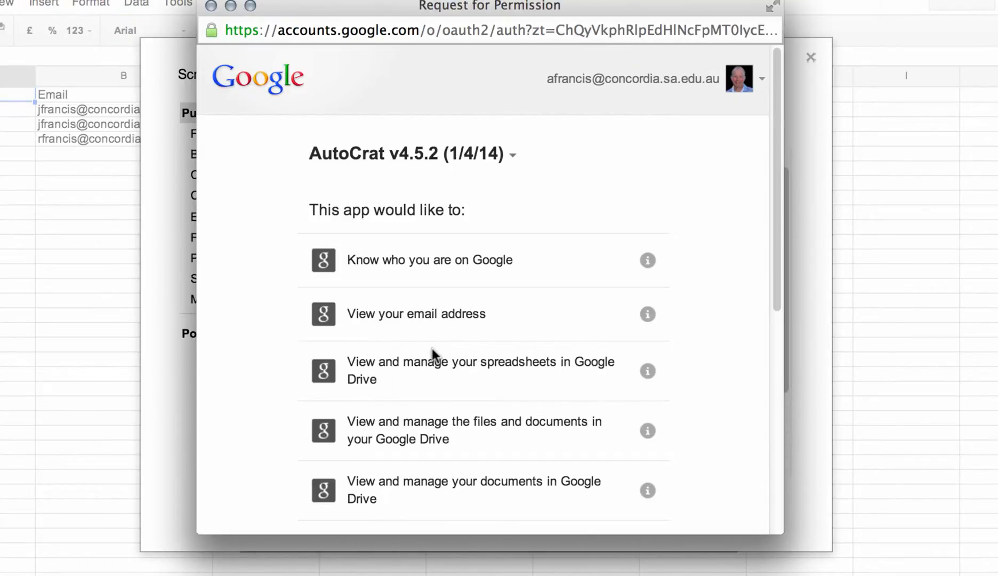
left_click_drag(775, 158, 765, 387)
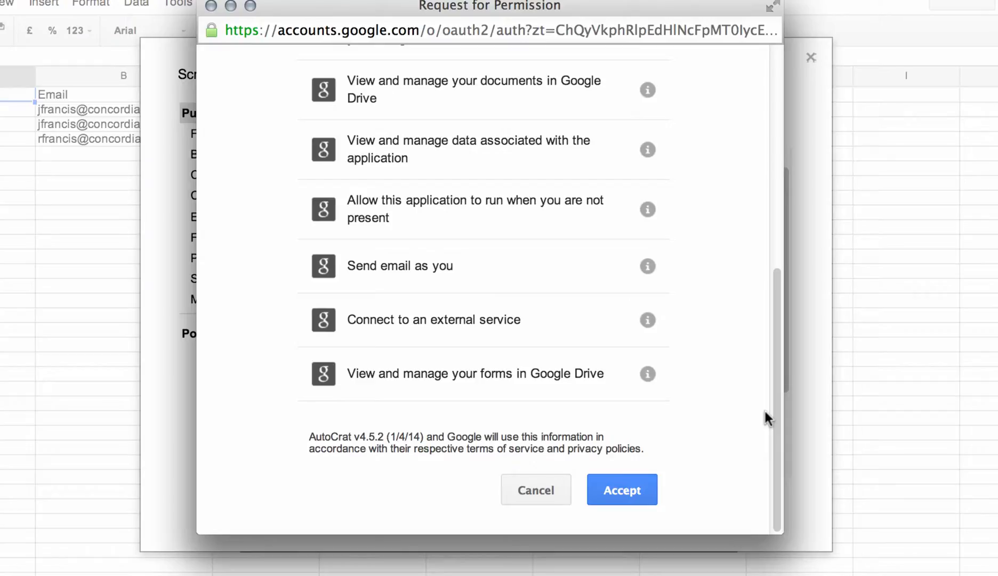
left_click(628, 491)
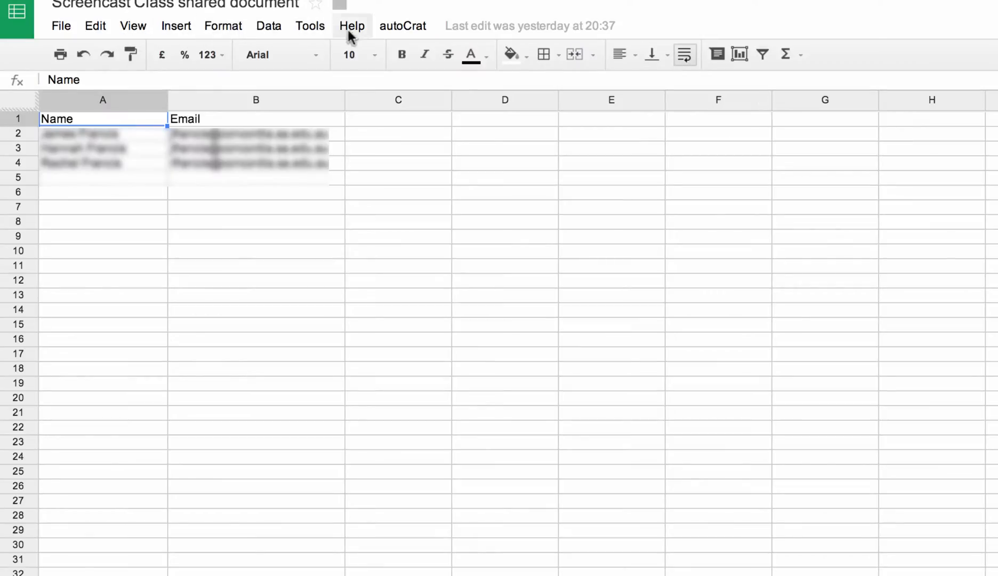
Step: Choose the Drive document "Screen cast class shared document task sheet" as the autoCrat merge template and save the setting
left_click(404, 28)
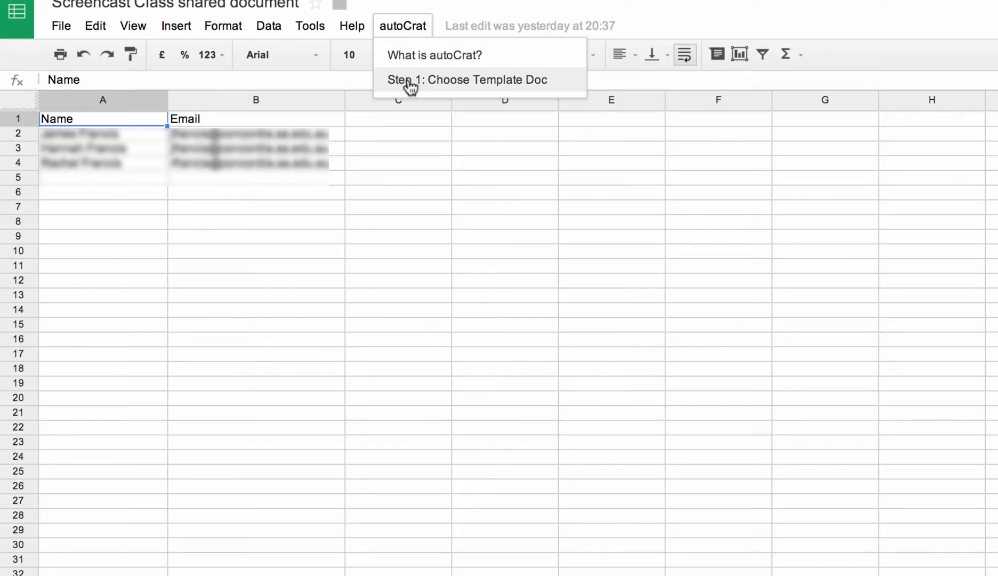
left_click(409, 83)
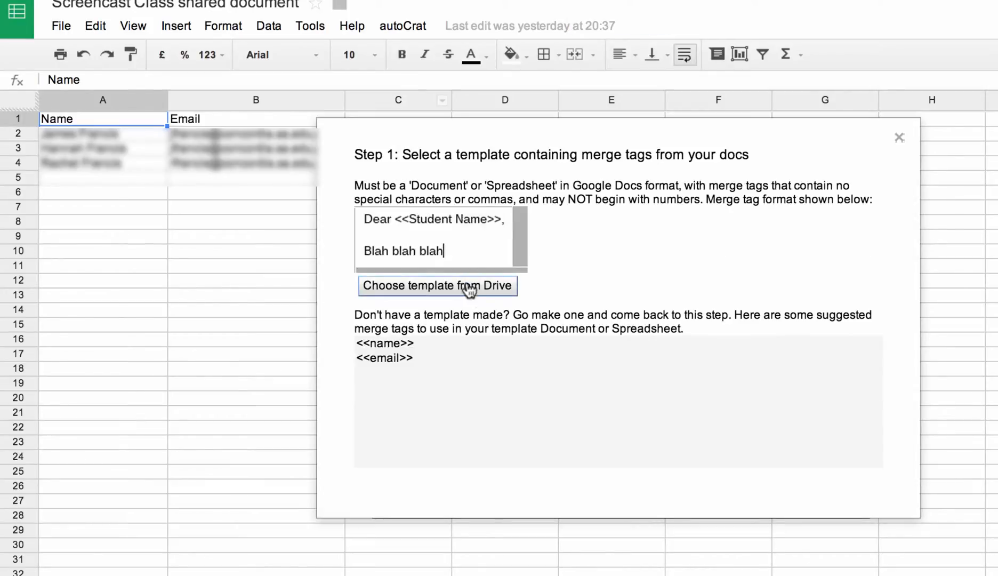
left_click(468, 291)
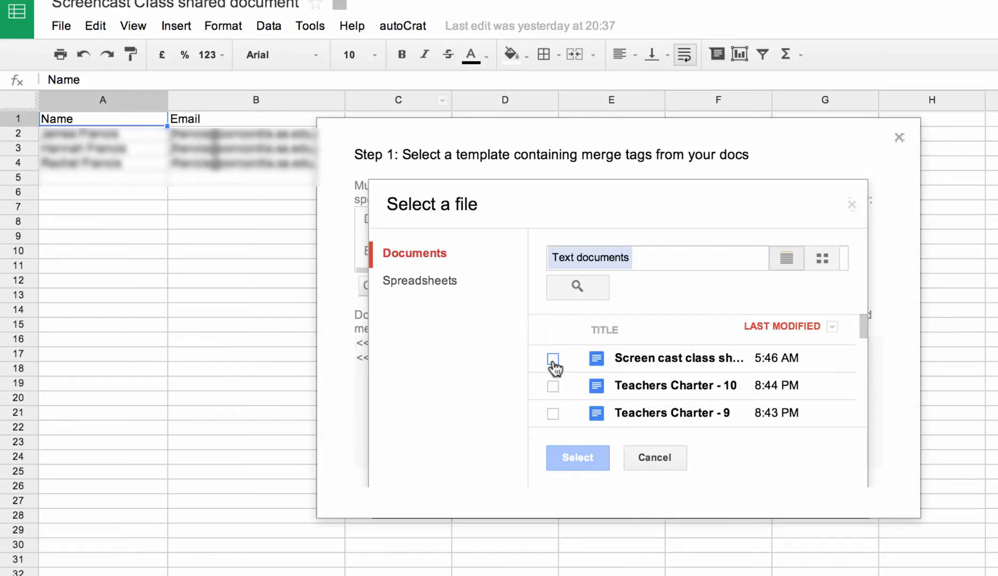
left_click(553, 360)
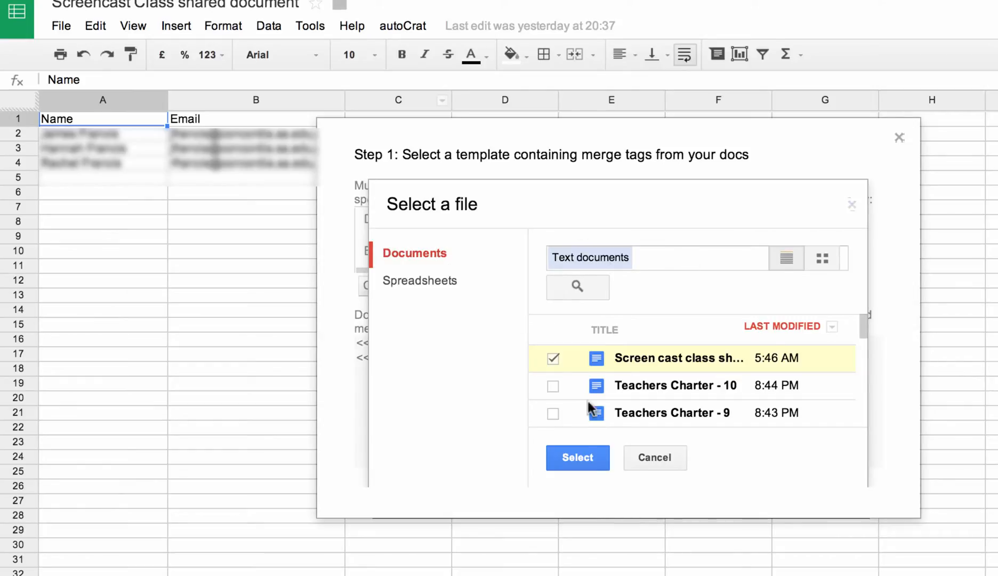
left_click(571, 455)
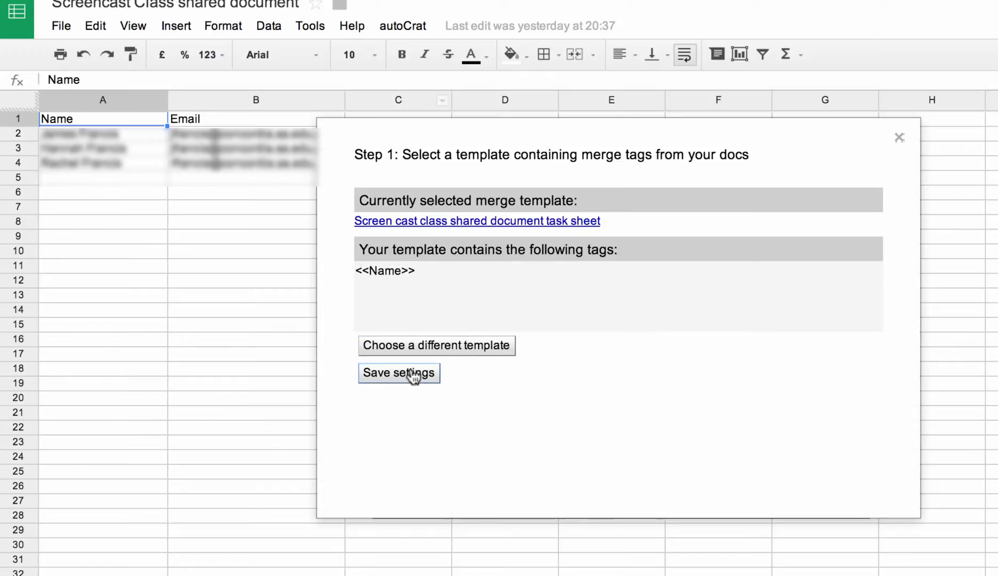
left_click(413, 376)
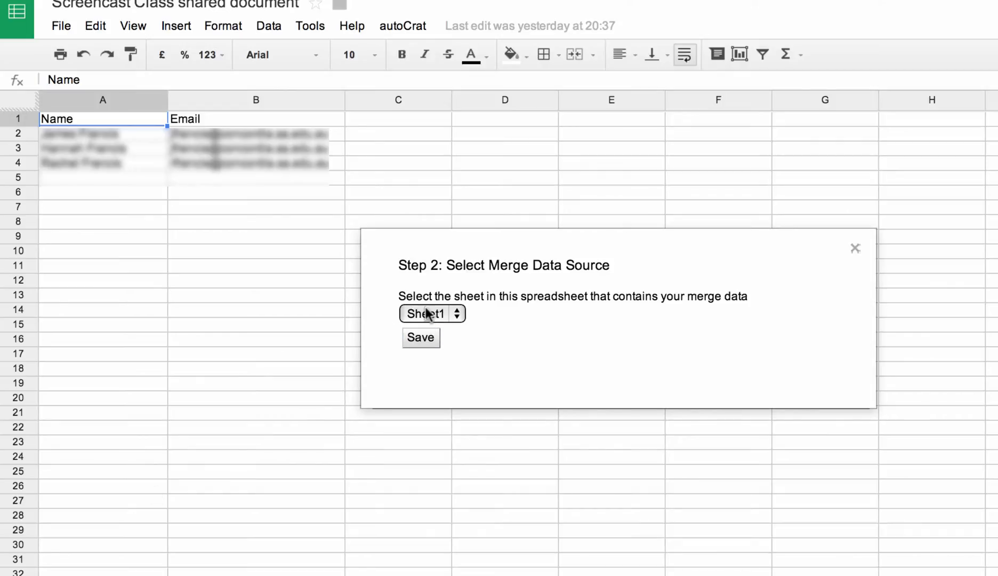
Step: Save Sheet1 as the merge data source with no merge condition, mapping the <<Name>> tag to the Name column
left_click(422, 342)
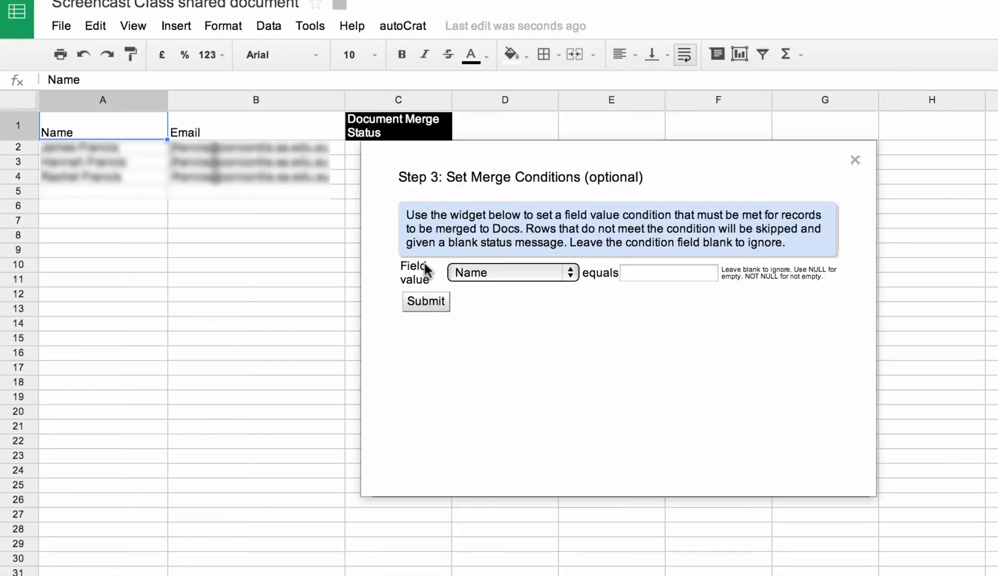
left_click(424, 307)
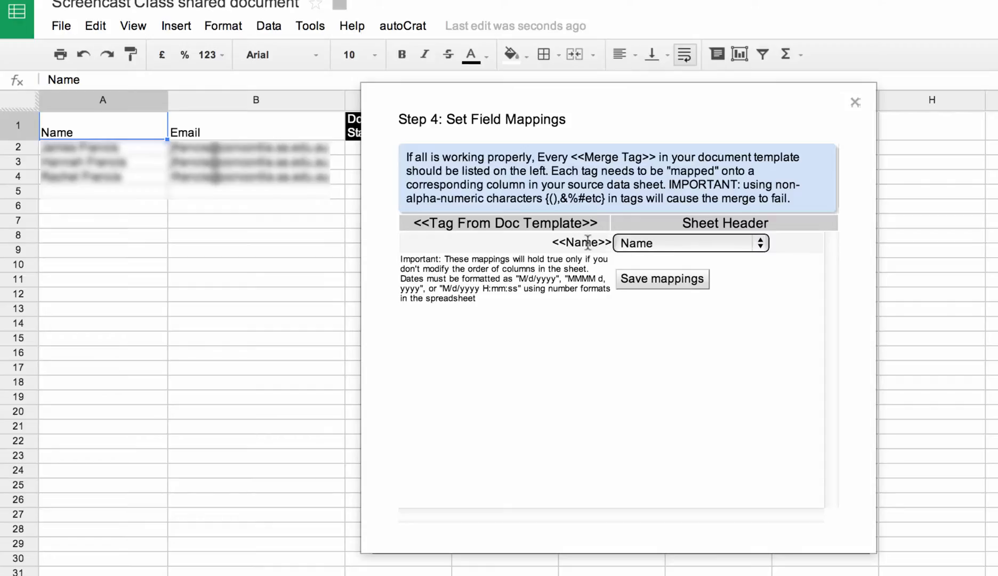
left_click(644, 278)
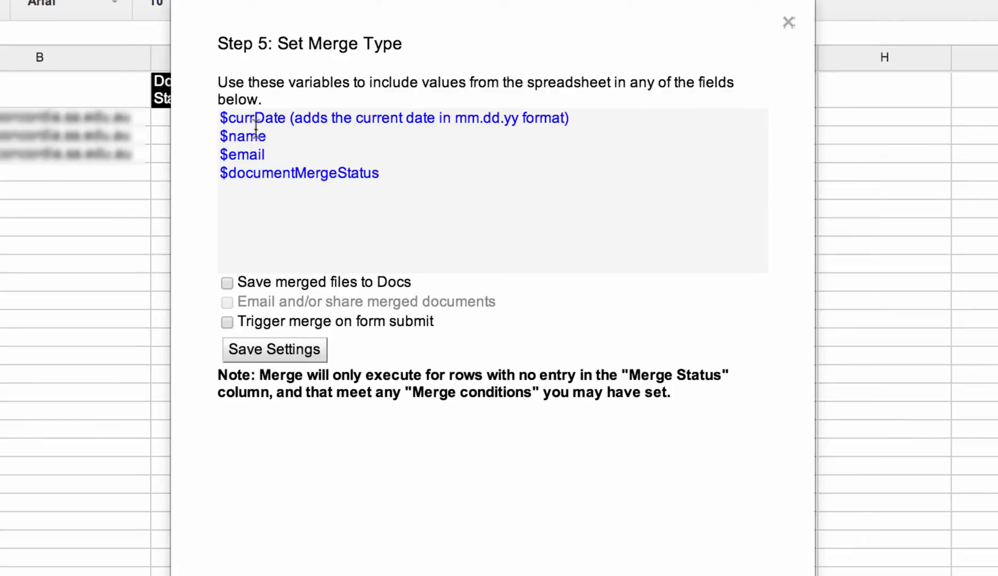
Step: Enable saving merged files to Docs and enter "Demo Screencast" as the file naming convention
left_click(227, 283)
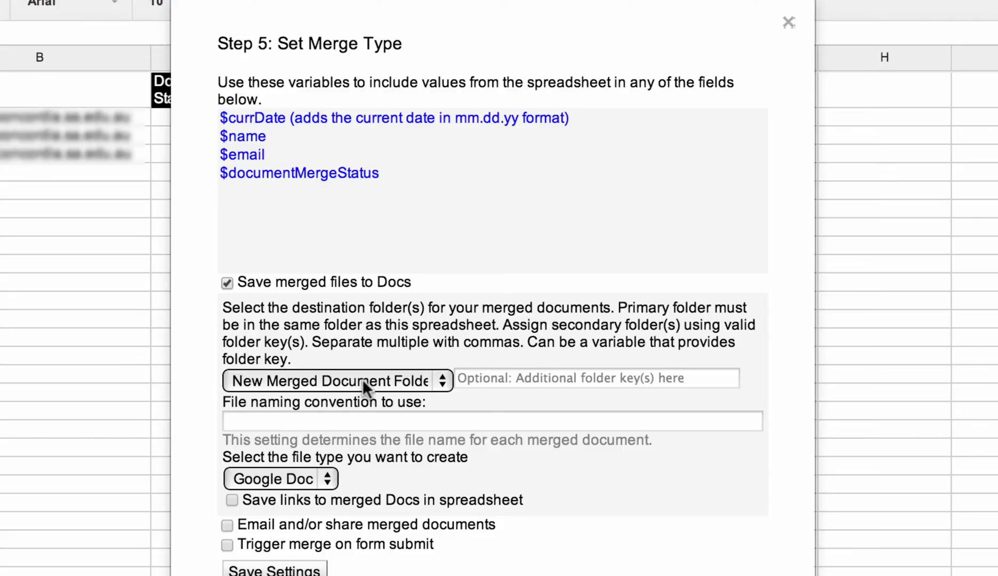
left_click(285, 422)
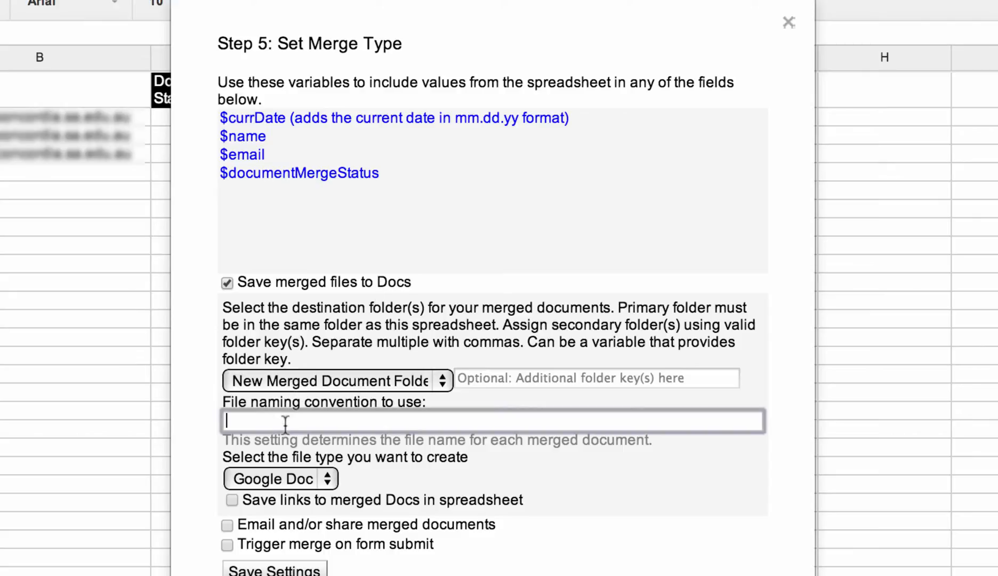
type("Demos")
key("BackSpace")
type("Screen C")
key("BackSpace")
key("BackSpace")
key("BackSpace")
type("c")
key("BackSpace")
type("ncast")
Step: Copy the $name variable and append it to the file naming convention after "Demo Screencast"
left_click(266, 138)
left_click_drag(265, 139, 223, 126)
key("super+c")
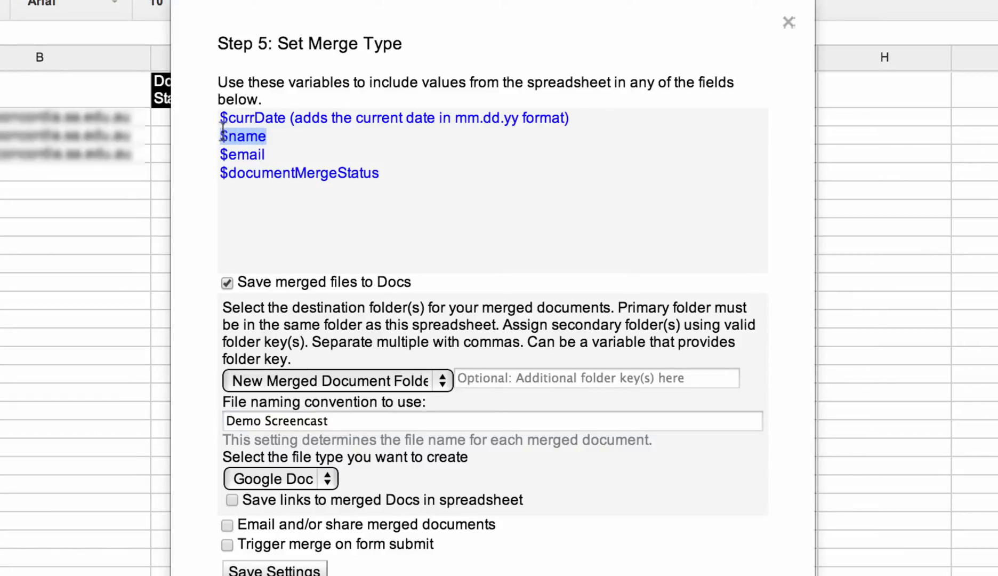
left_click(342, 421)
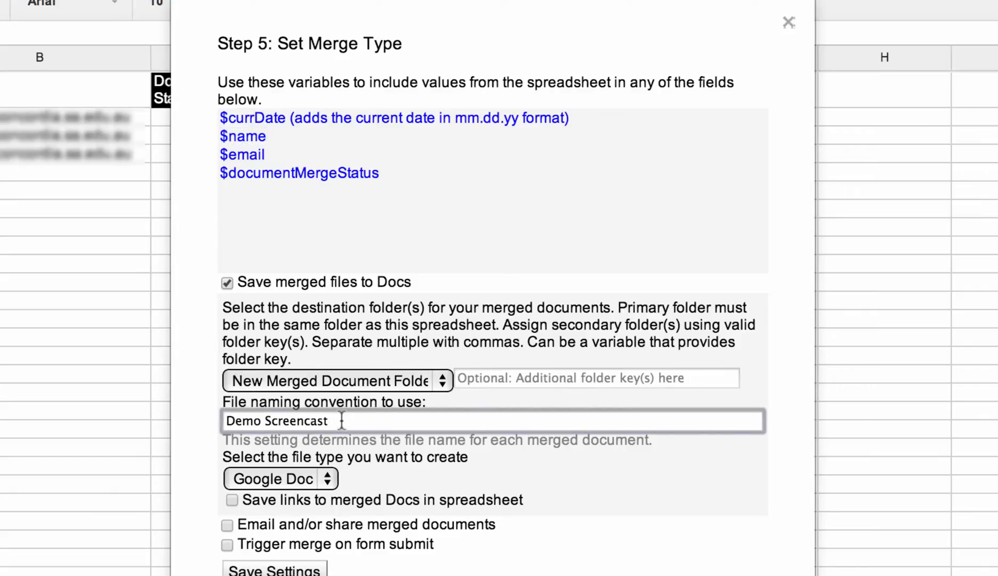
key("super+v")
left_click(408, 459)
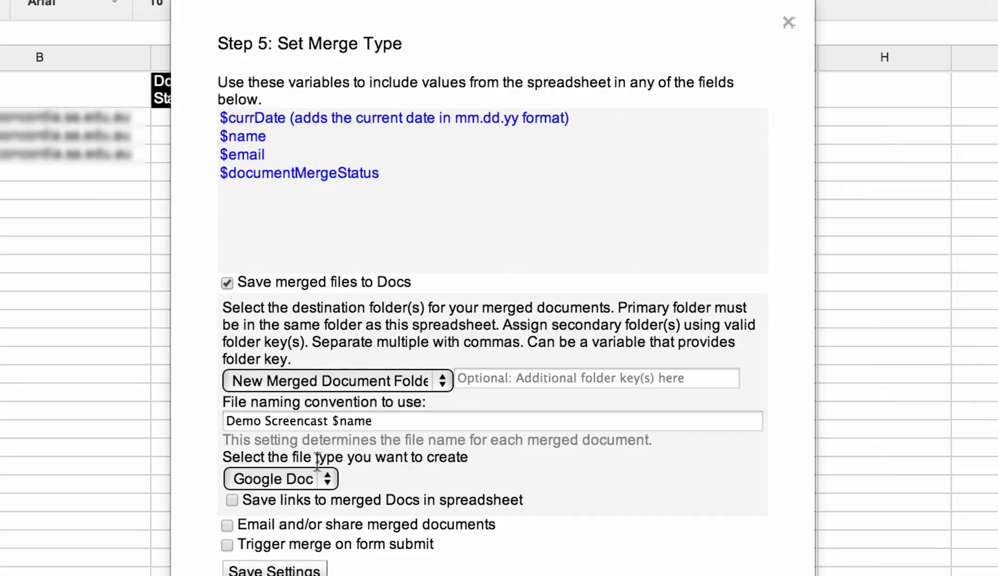
Step: Keep Google Doc as the file type to create and enable saving links to merged Docs in the spreadsheet
left_click(326, 478)
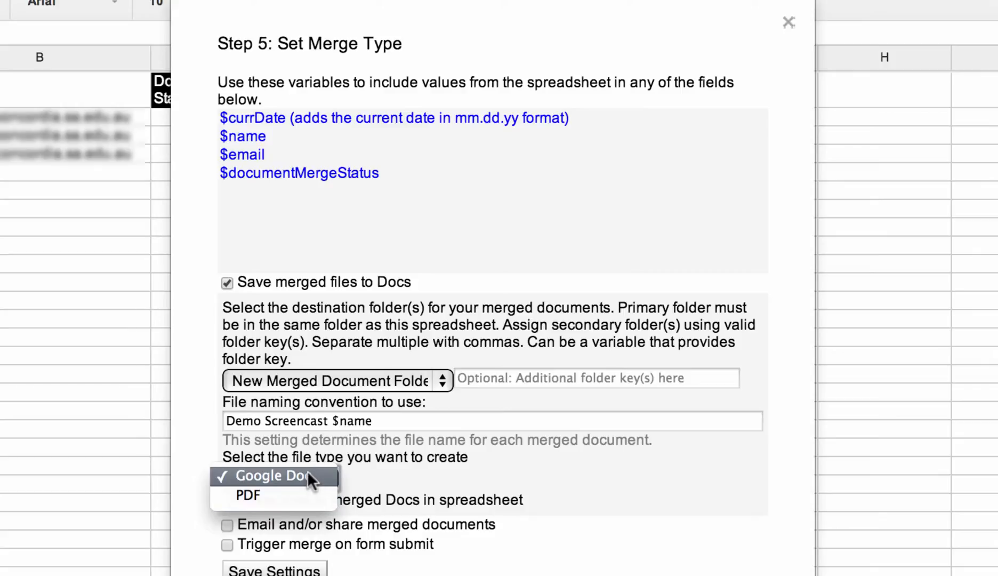
left_click(308, 476)
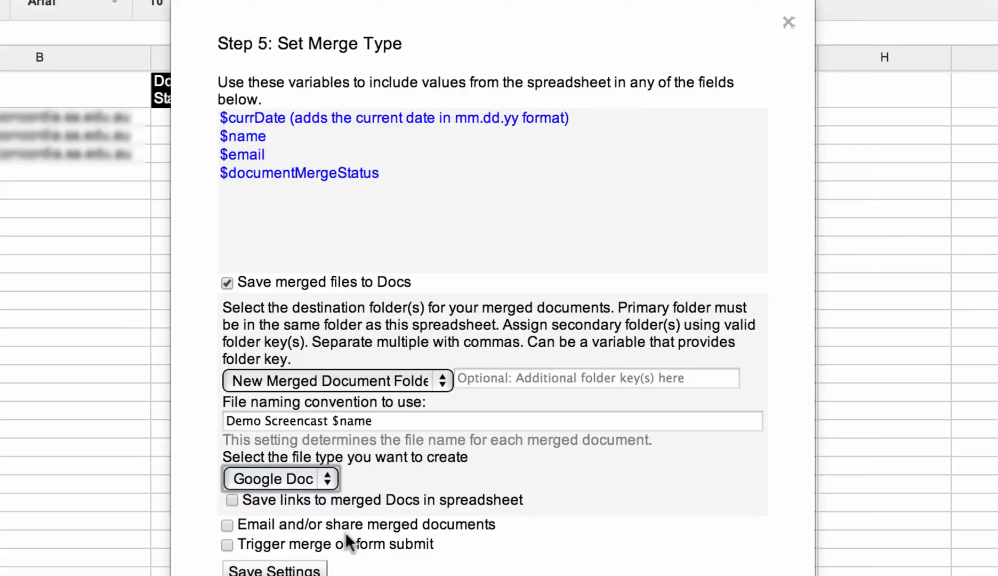
left_click(231, 500)
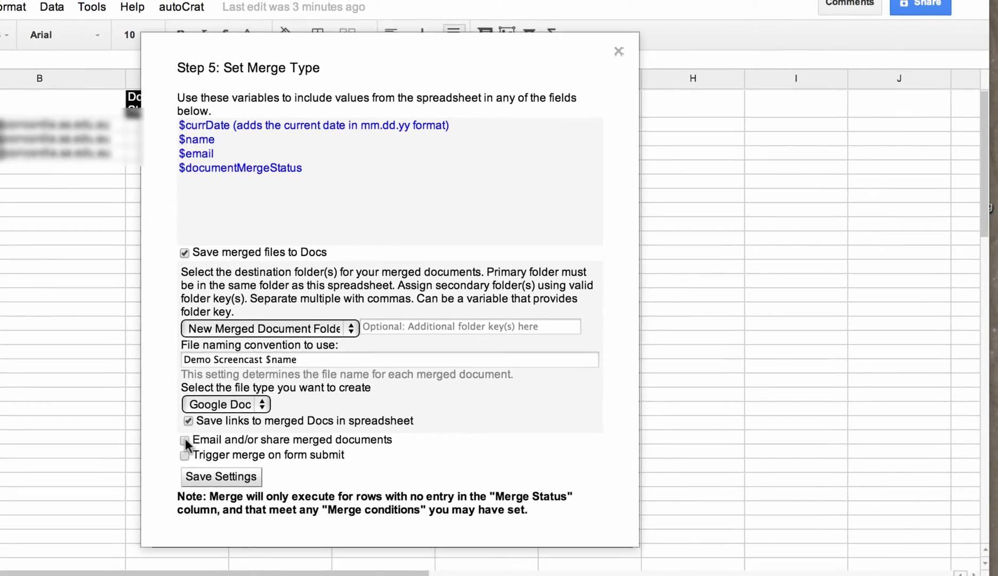
Step: Enable sending merged files by email and enter $name as the recipient email addresses
left_click(184, 440)
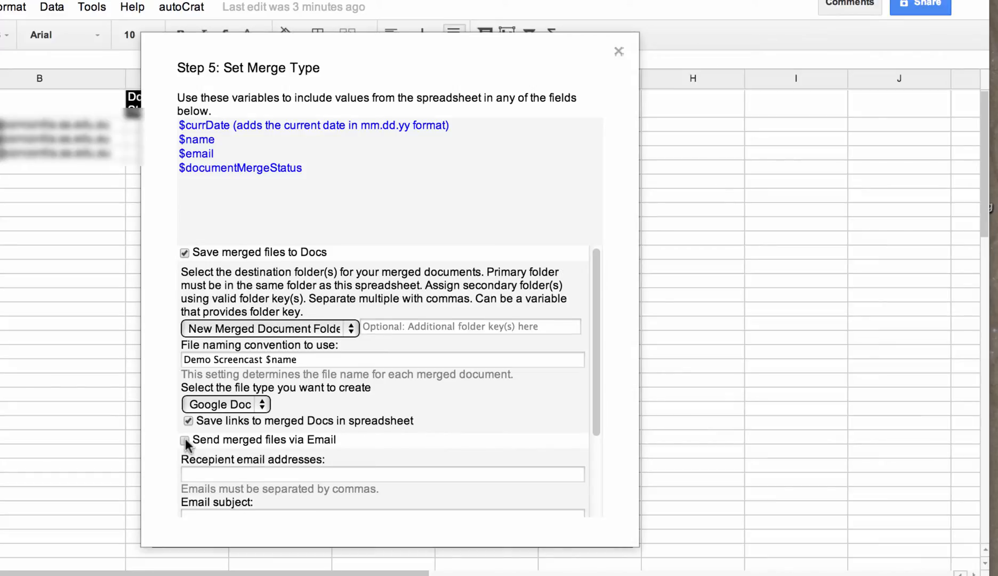
left_click_drag(597, 406, 586, 454)
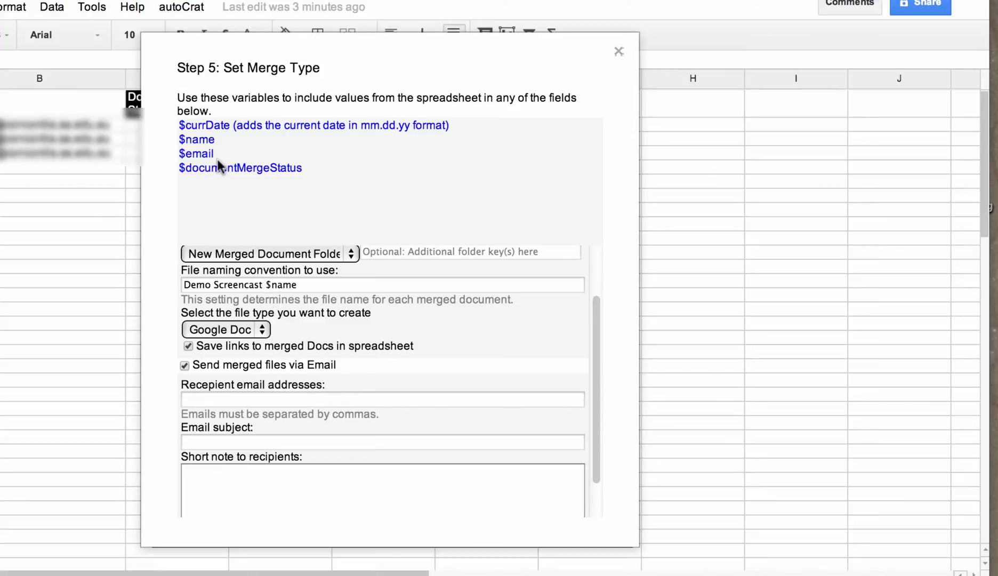
left_click_drag(219, 153, 177, 151)
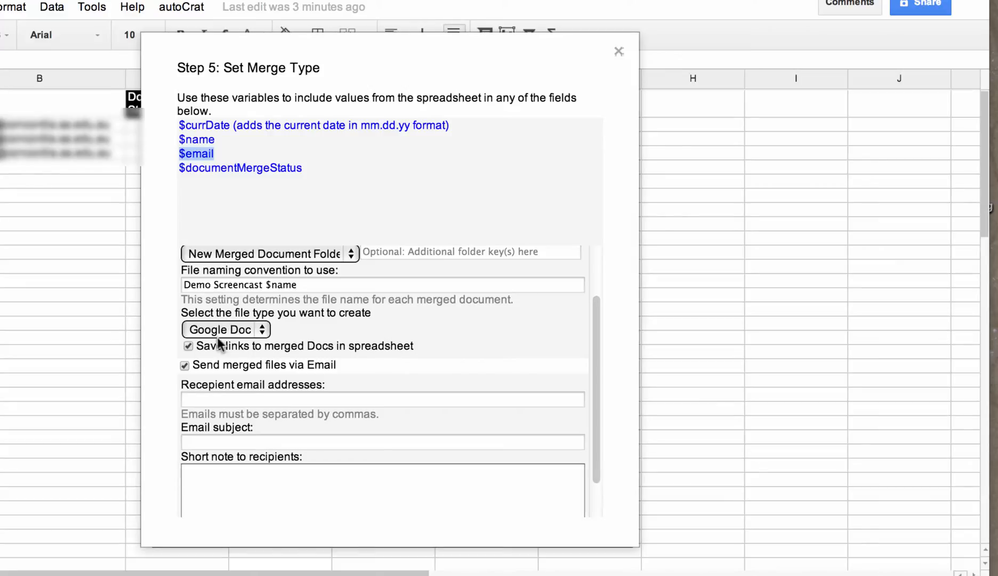
left_click(201, 399)
type("$name")
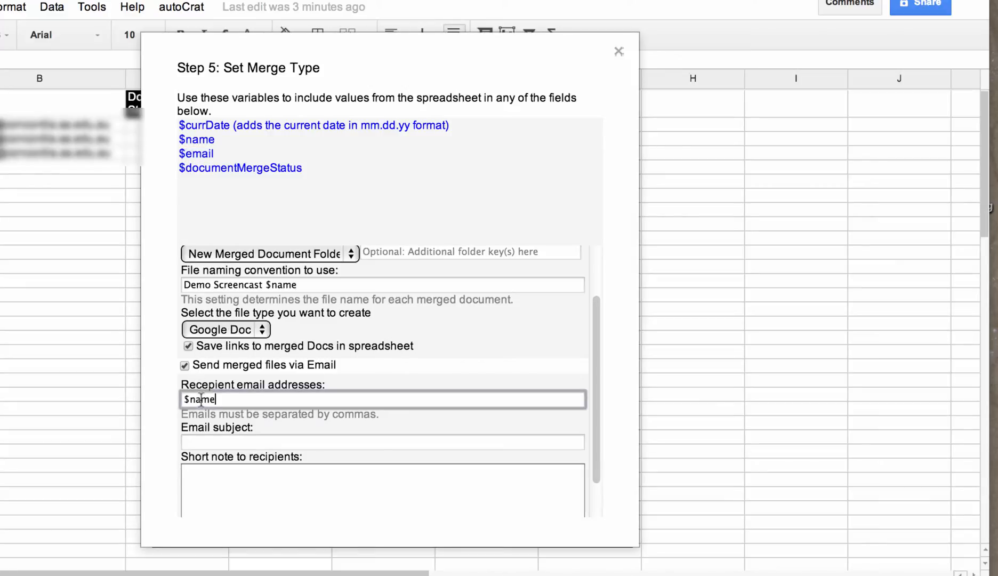
Step: Set the email subject to "Demo Sheet" and enter "Blahh" as the short note to recipients
left_click(229, 442)
type("Demao")
key("BackSpace")
key("BackSpace")
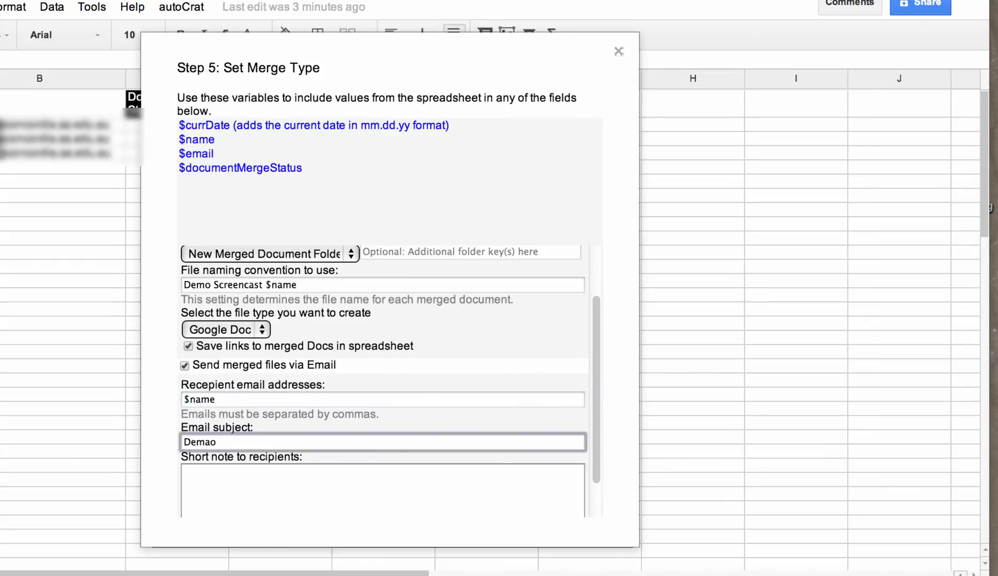
type("o Sheet")
left_click(232, 485)
type("Blahh")
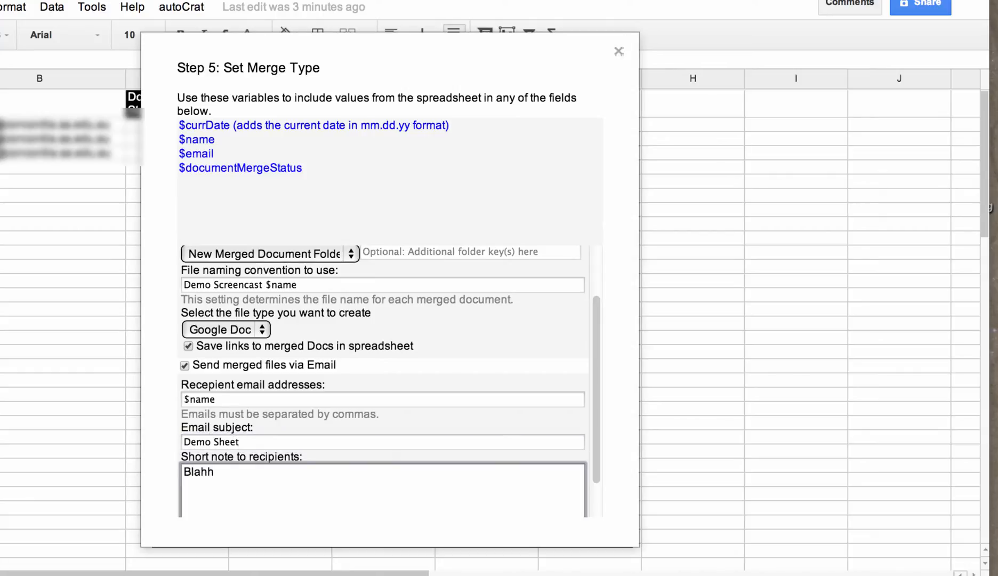
Step: Replace the short note to recipients with "Hi $name - blahh", using the copied name variable
scroll(592, 472, "down", 3)
scroll(594, 474, "down", 2)
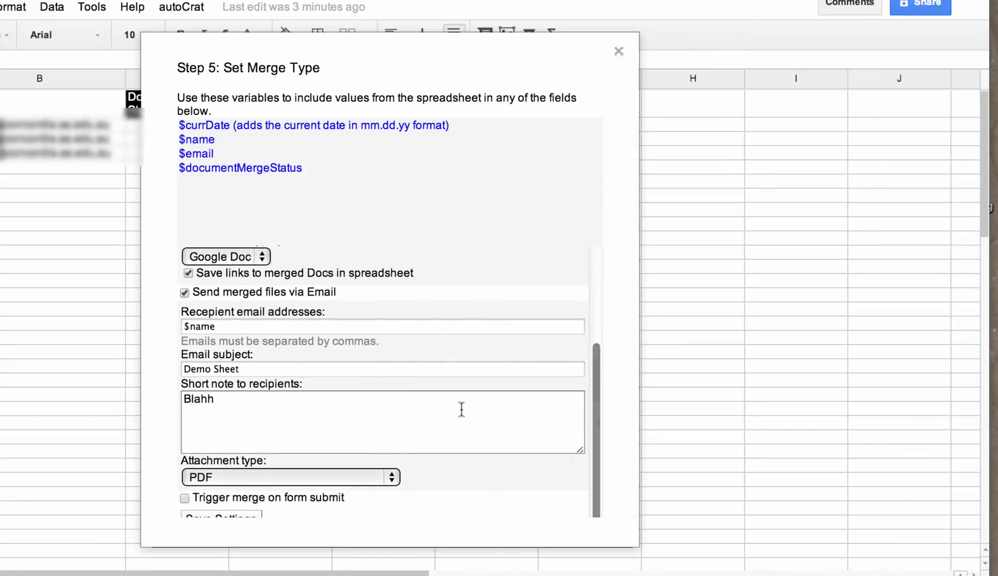
left_click(226, 409)
key("super+a")
type("Hi")
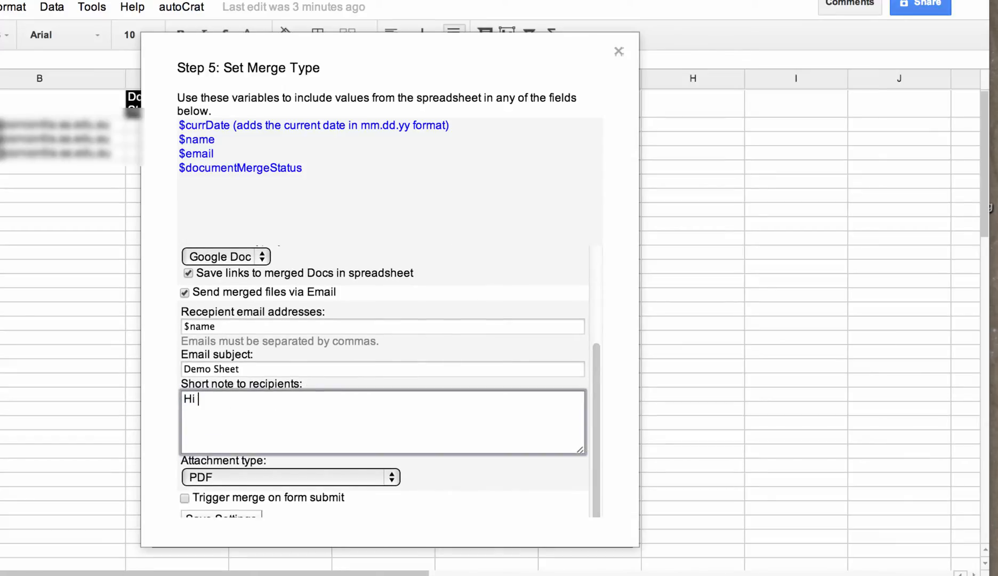
left_click_drag(217, 140, 177, 140)
key("super+c")
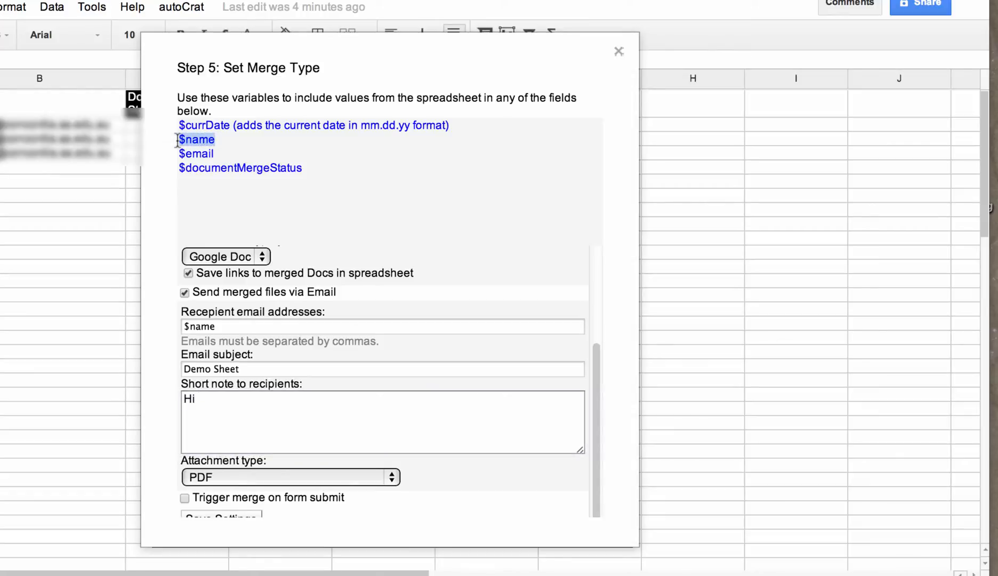
left_click(223, 400)
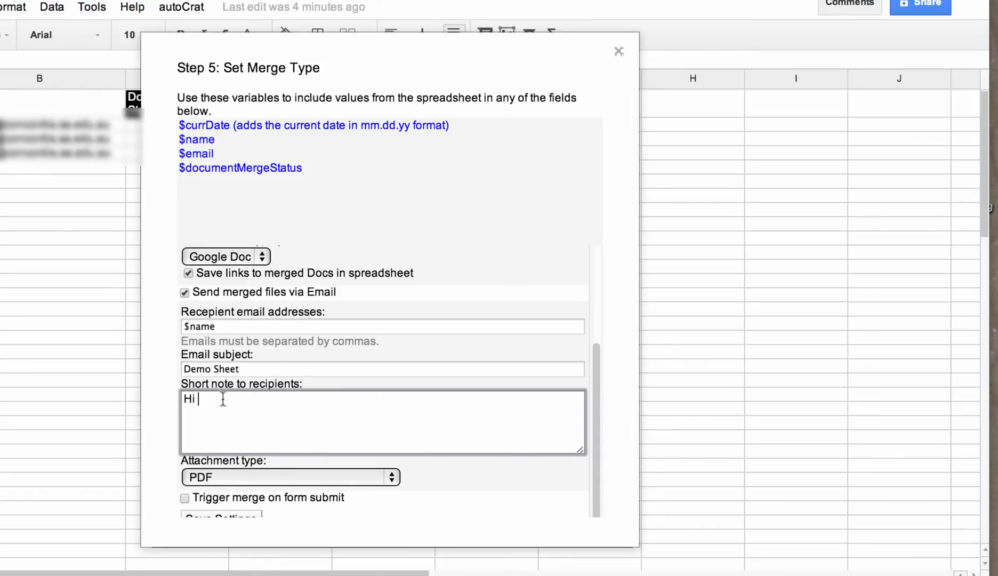
key("super+v")
type("- blahh")
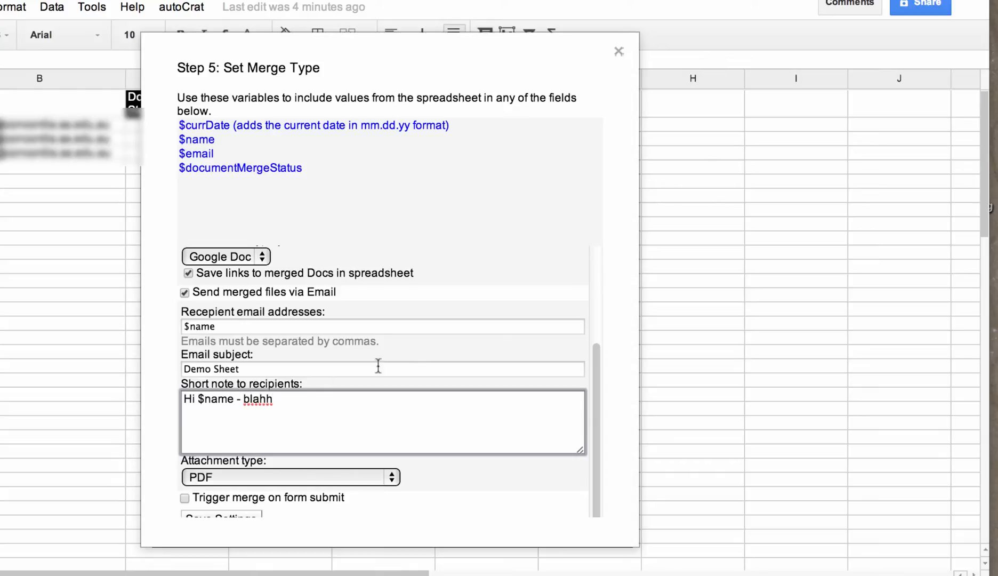
Step: Set the attachment type for the emailed merge to Recipient-editable Google Doc
left_click_drag(600, 455, 601, 500)
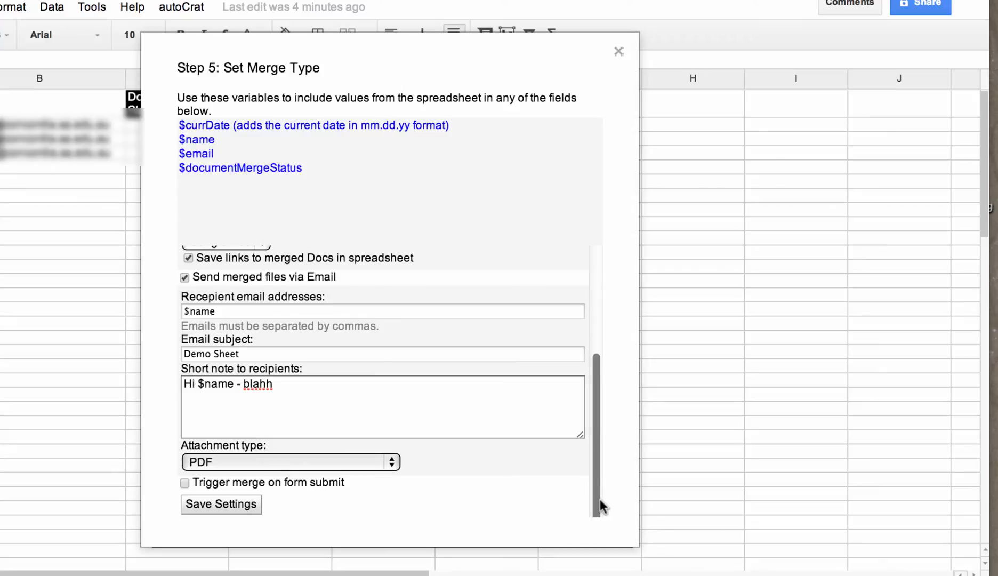
left_click(384, 459)
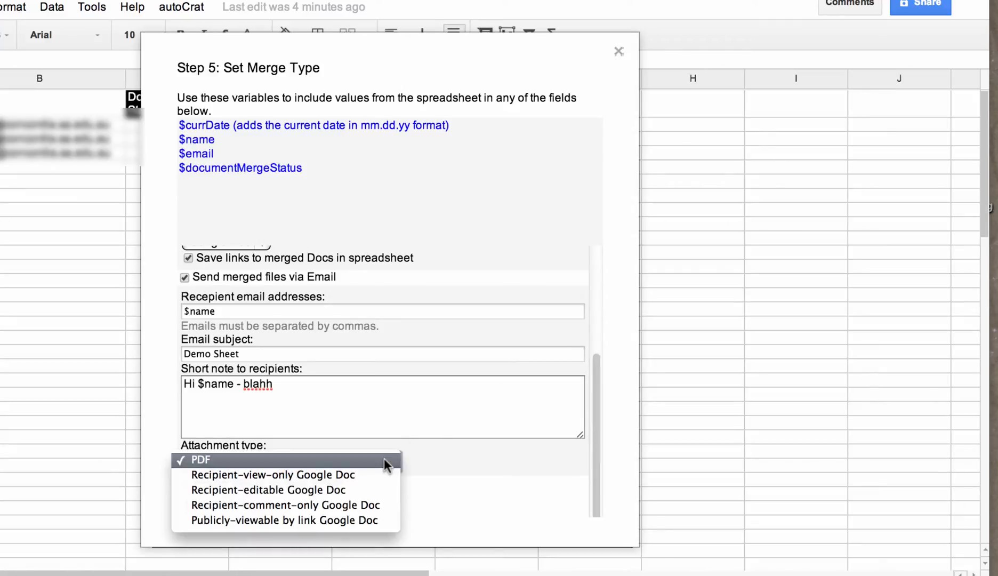
left_click(269, 490)
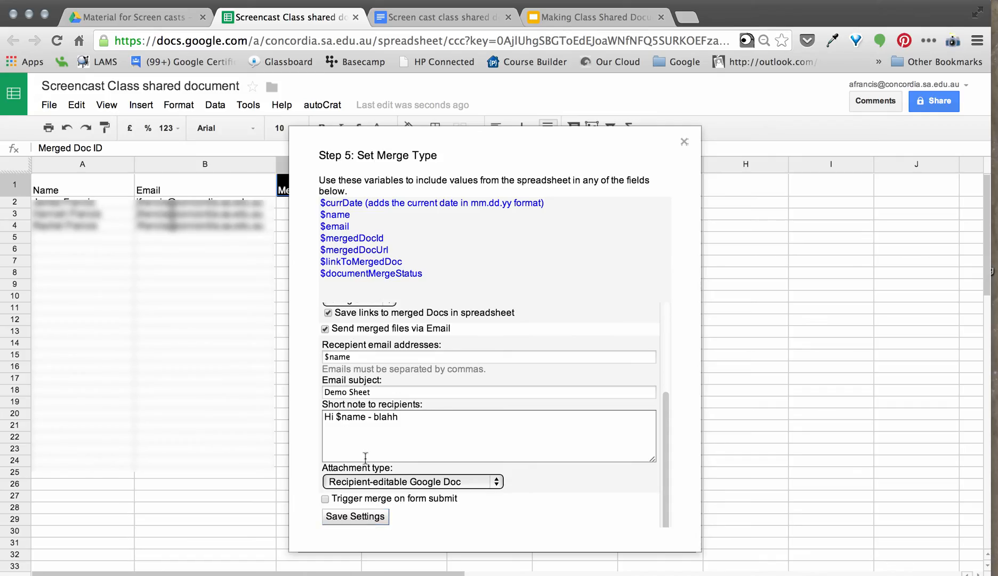
Step: Save the merge settings and run the full merge immediately, without previewing the first row
left_click(363, 521)
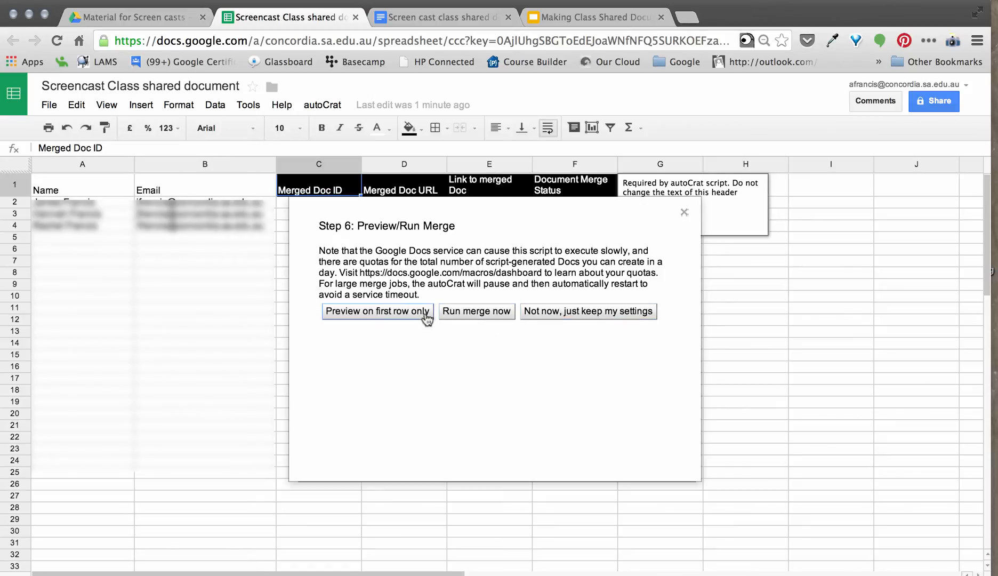
left_click(471, 313)
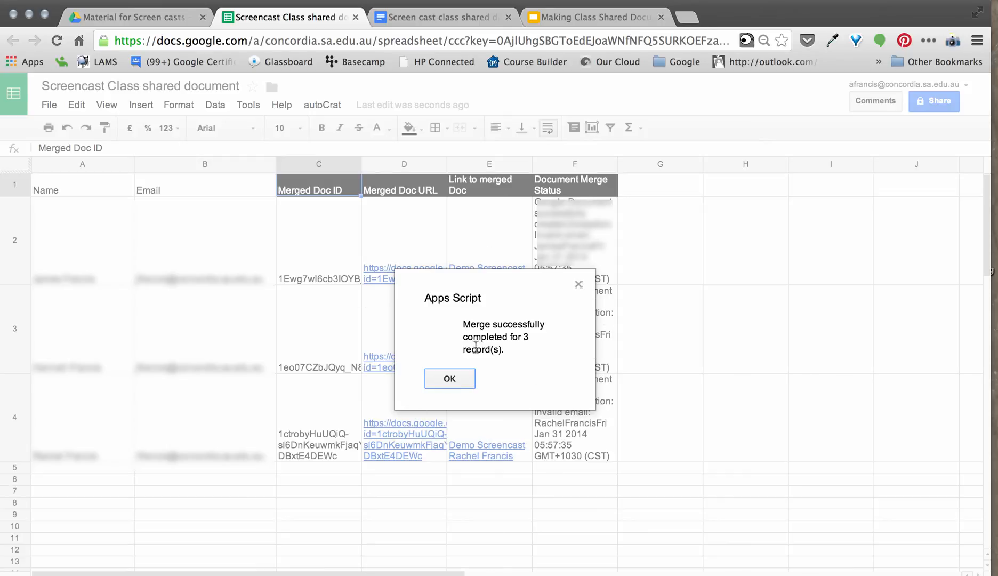
left_click(452, 379)
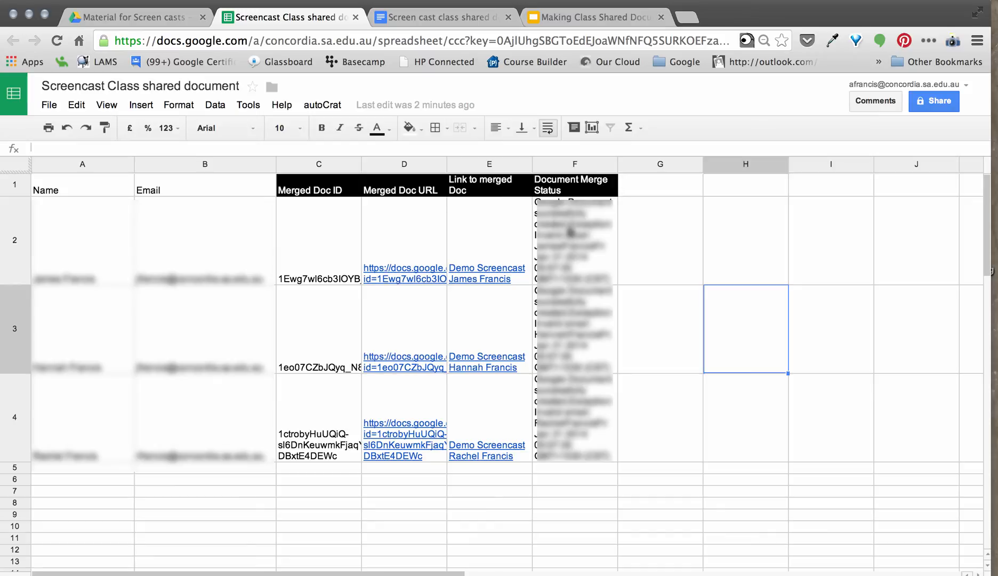
Step: Switch to Google Drive and check the first merged student document in New Merged Document Folder, closing it when done
left_click(140, 20)
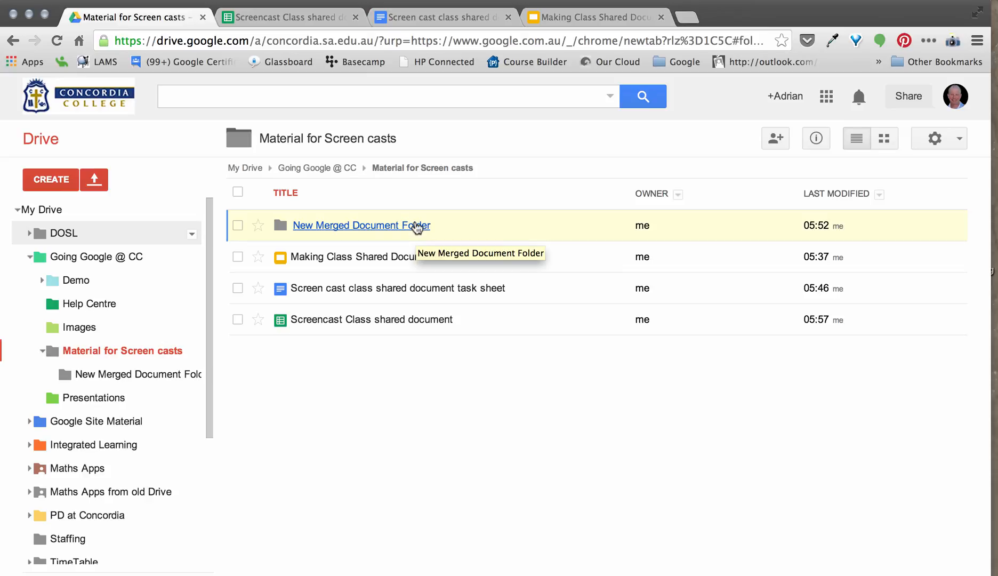
left_click(416, 226)
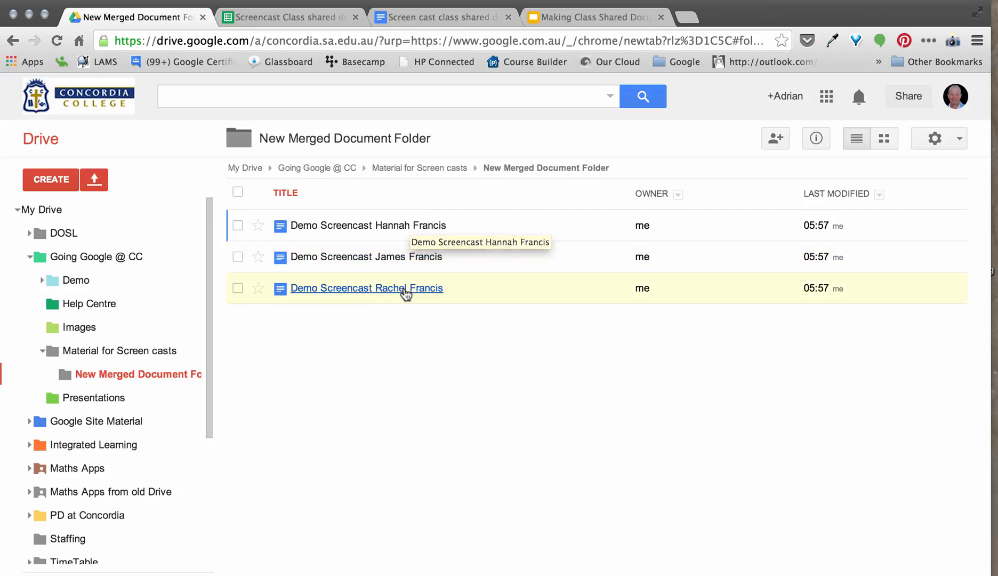
left_click(389, 226)
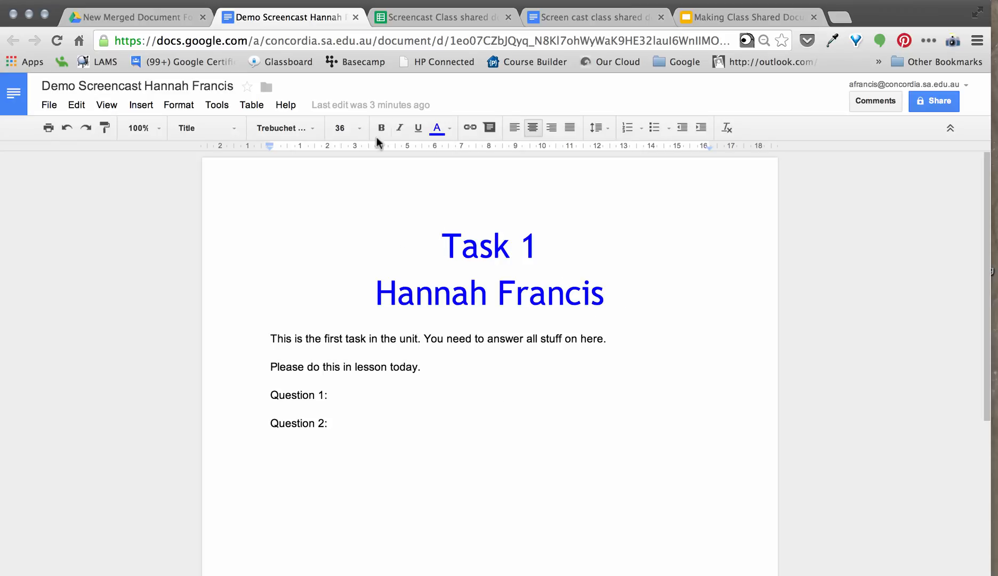
left_click(357, 17)
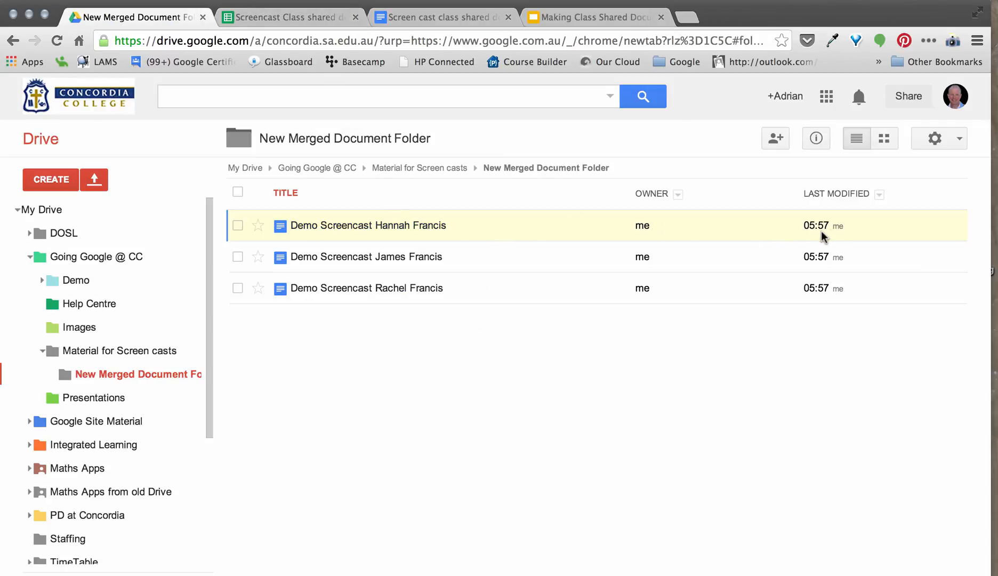